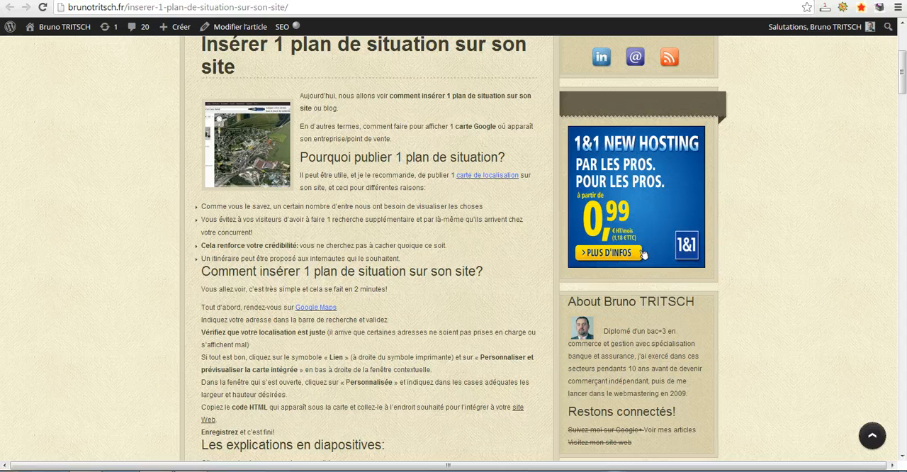
Open Google Maps from the article's link and locate the business's street address in Rethel.
click(317, 309)
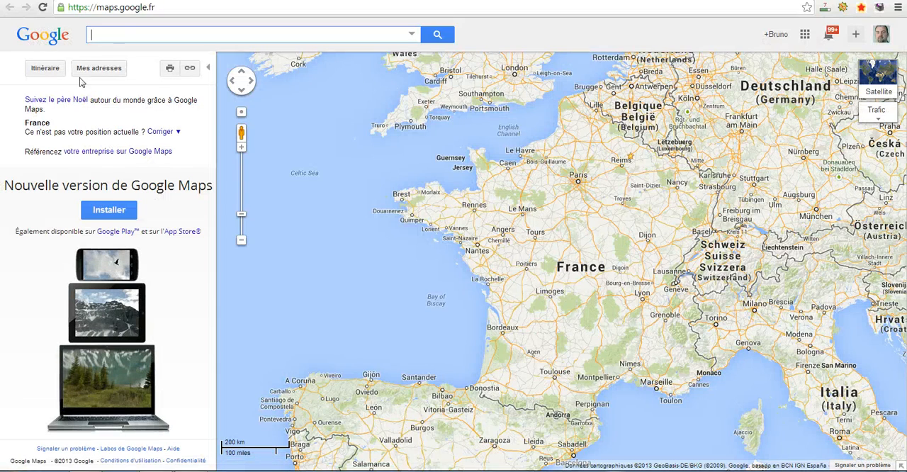
click(124, 35)
text(49 rue)
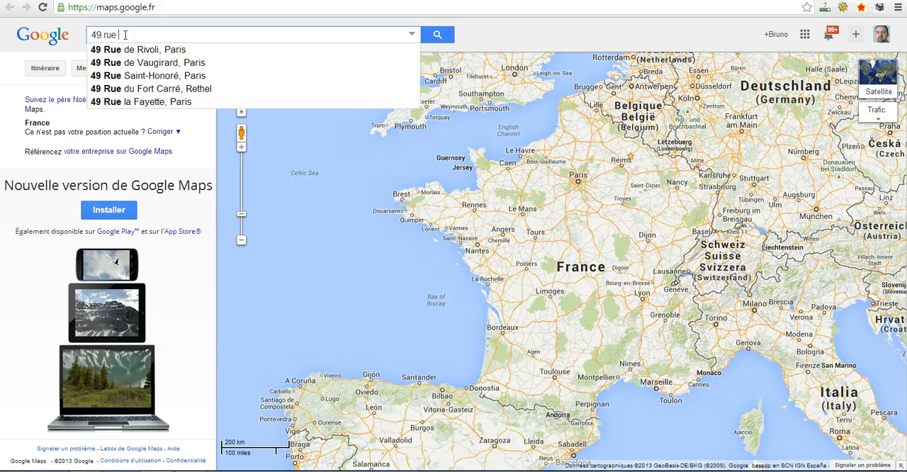
text( du fort)
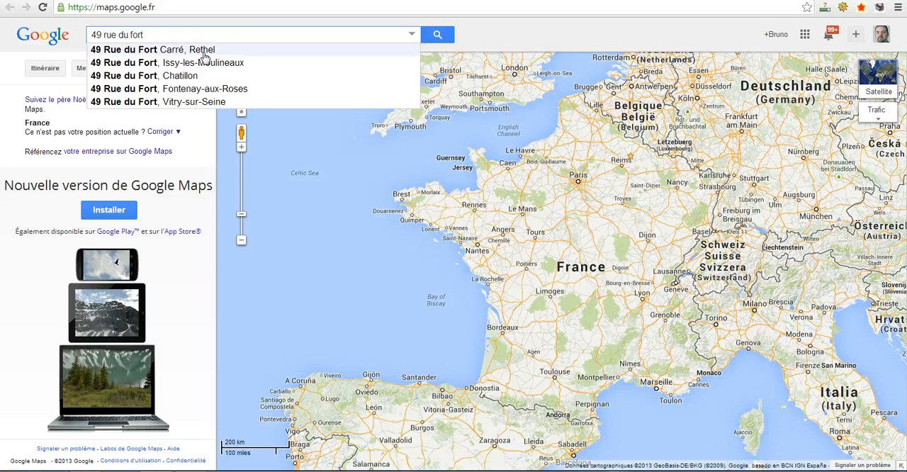
click(228, 50)
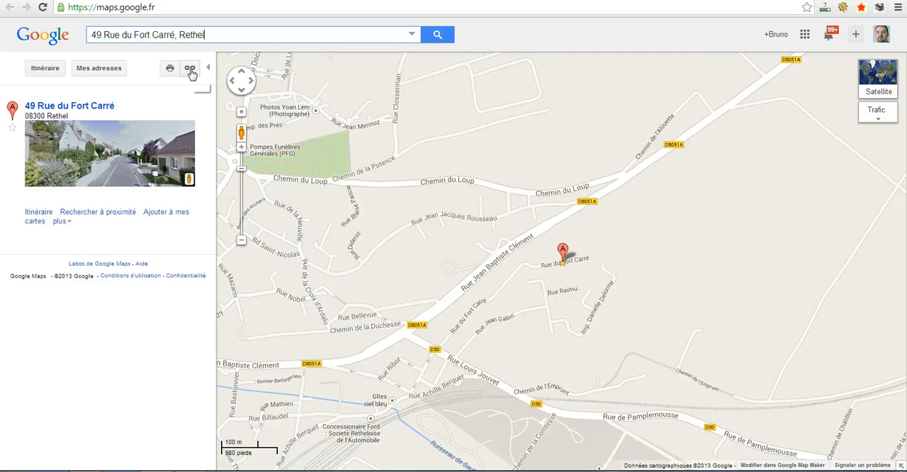
Copy the HTML code for embedding the located map in a website.
click(190, 69)
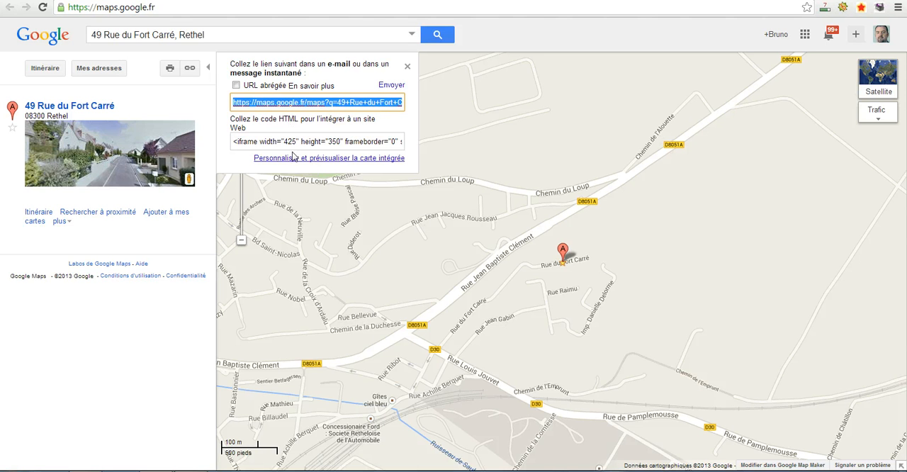
click(253, 142)
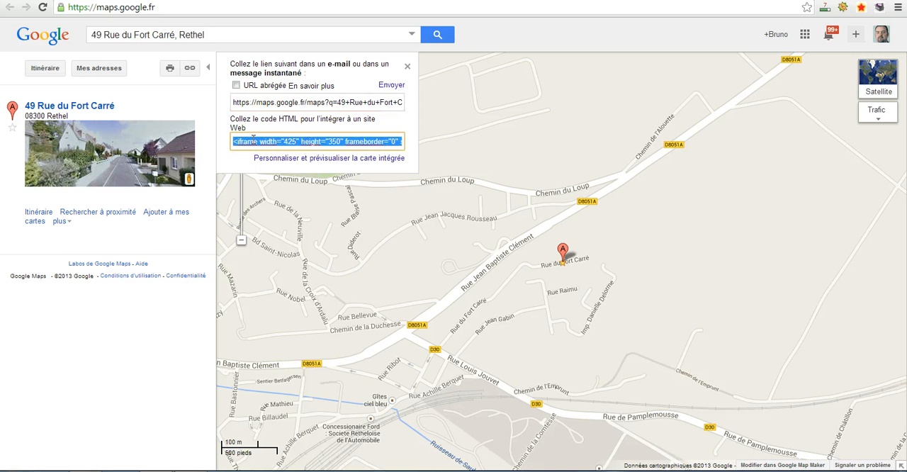
right_click(253, 144)
click(287, 194)
Switch to the WordPress article "Test de carte Google" and paste the map's embed code below the intro text in its HTML source.
key(ctrl+Tab)
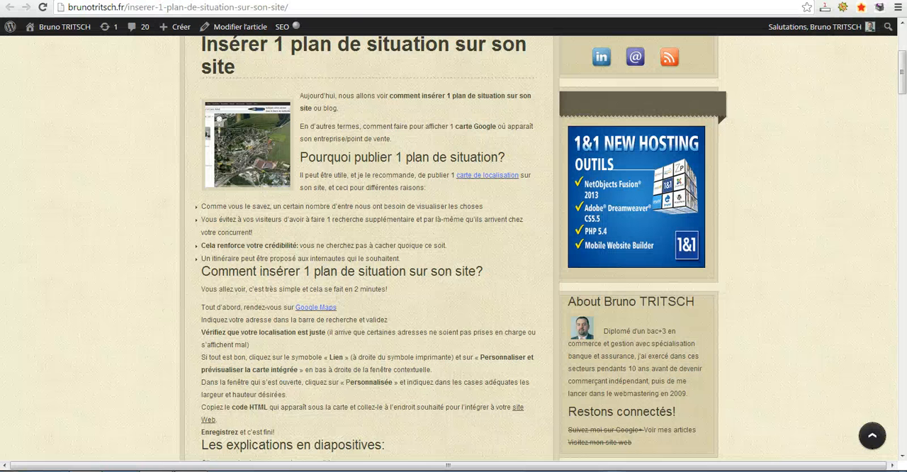
key(ctrl+Tab)
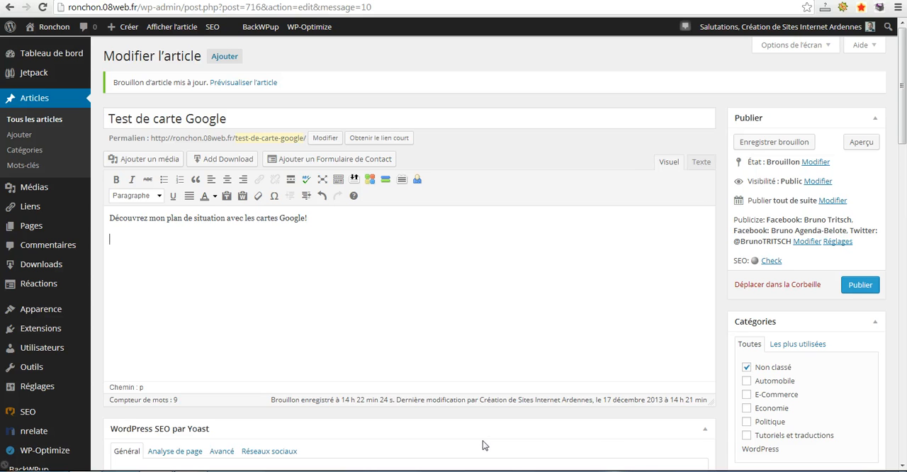
click(701, 163)
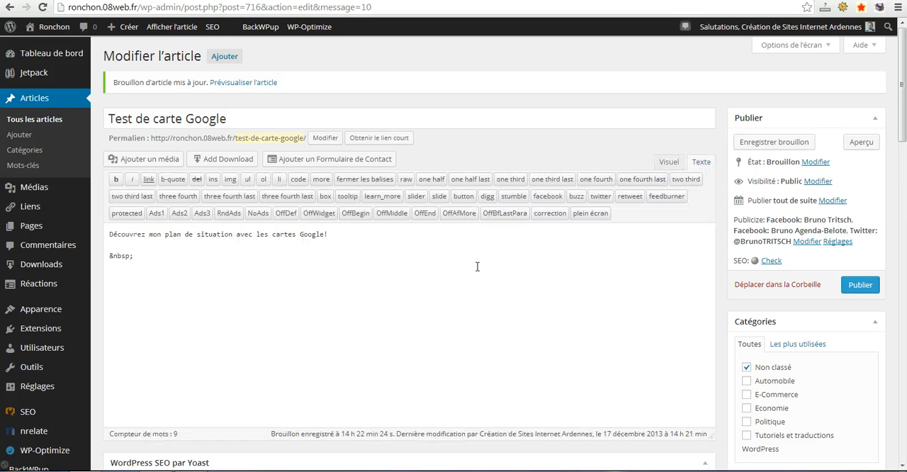
click(144, 257)
right_click(118, 281)
click(149, 347)
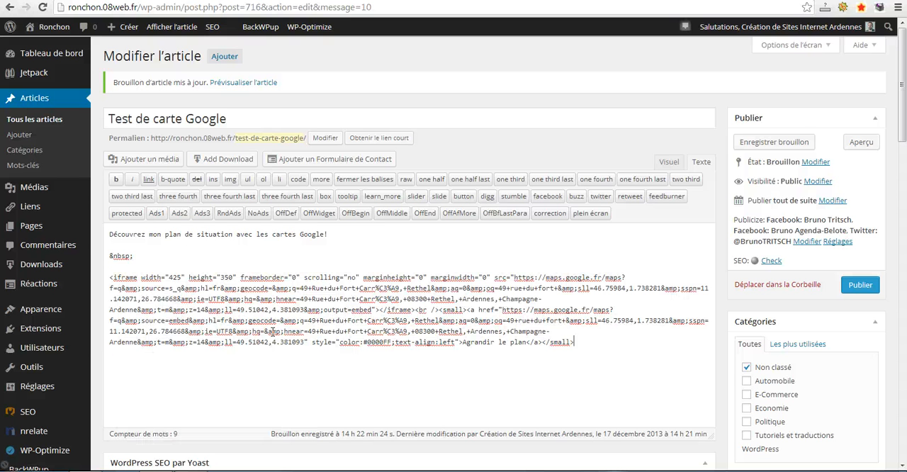
Check the map placeholder in the article's visual view and save the draft.
click(669, 163)
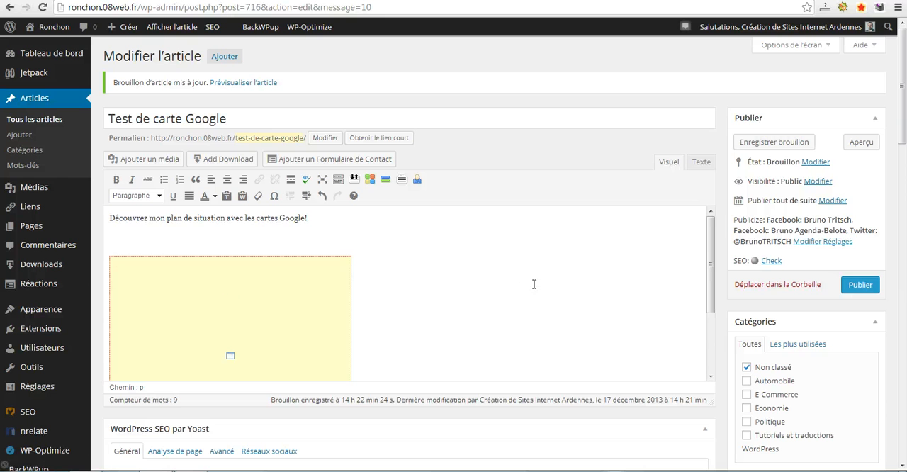
scroll(523, 285, down, 1)
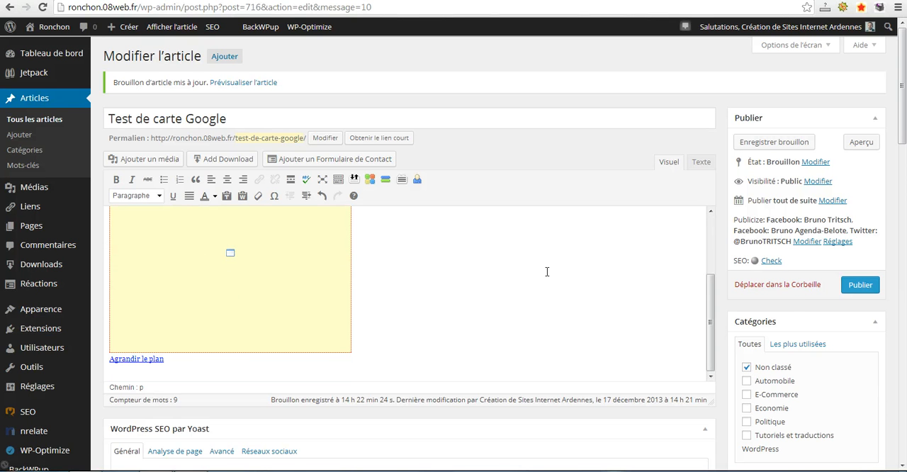
click(771, 145)
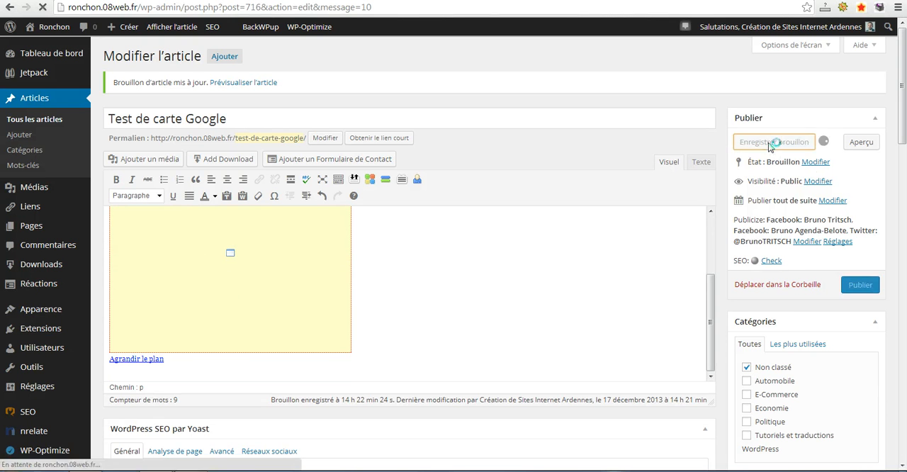
mouse_move(32, 468)
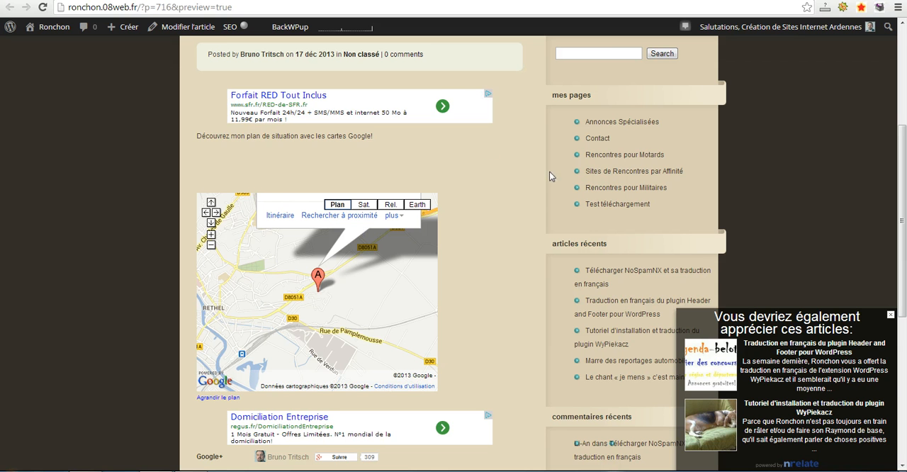
Return to the article's HTML source, set the map iframe's width to 580 and height to 400, and save the draft.
click(567, 0)
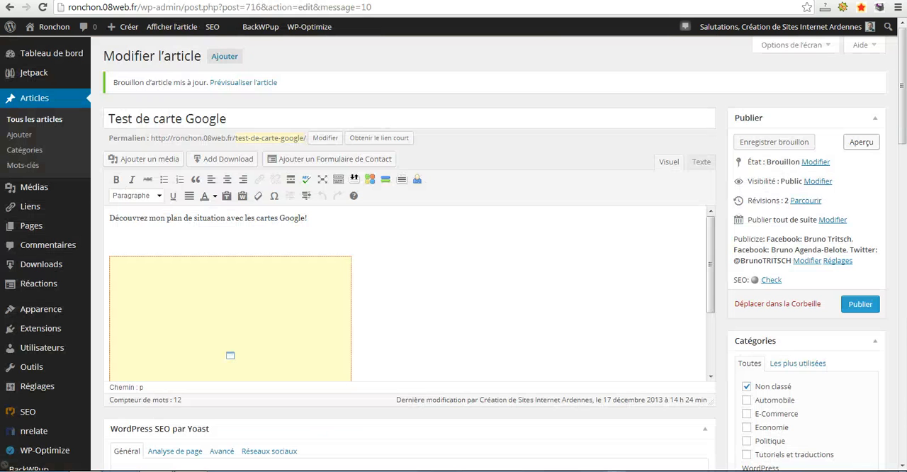
click(702, 163)
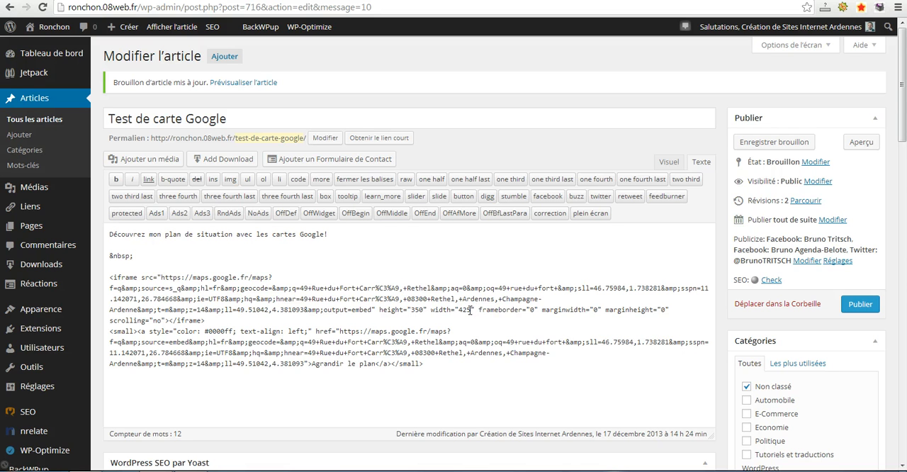
drag(471, 312, 459, 313)
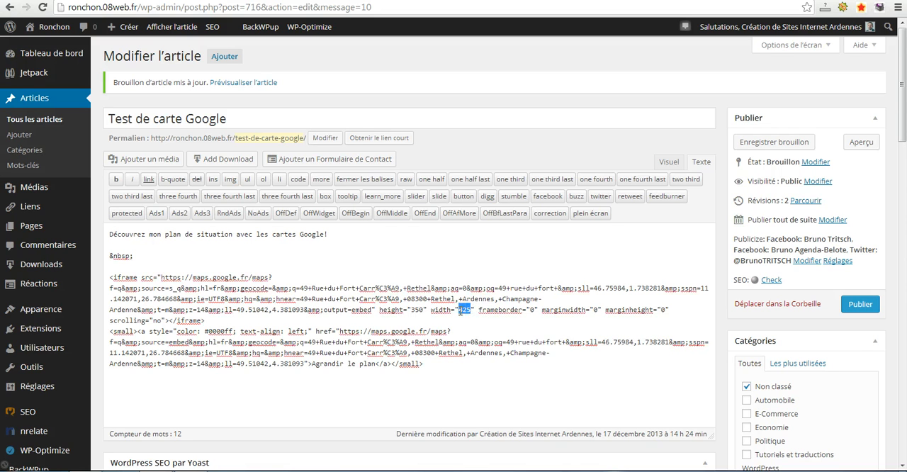
text(580)
drag(423, 310, 413, 312)
text(400)
click(770, 147)
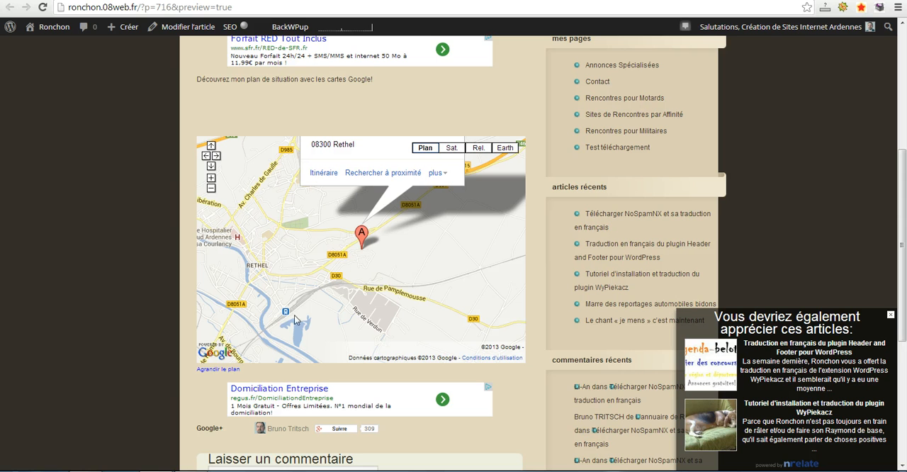
Examine the resized map in the article preview and zoom it in to street level around the marker.
scroll(552, 251, down, 1)
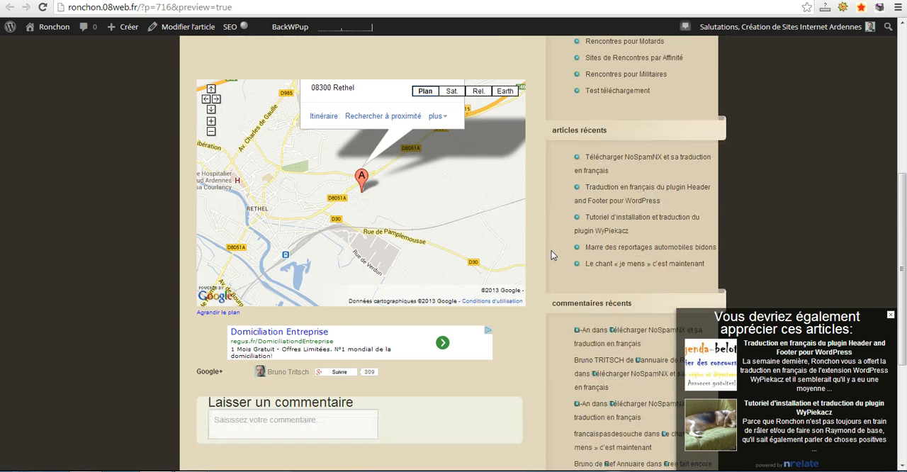
scroll(552, 251, up, 1)
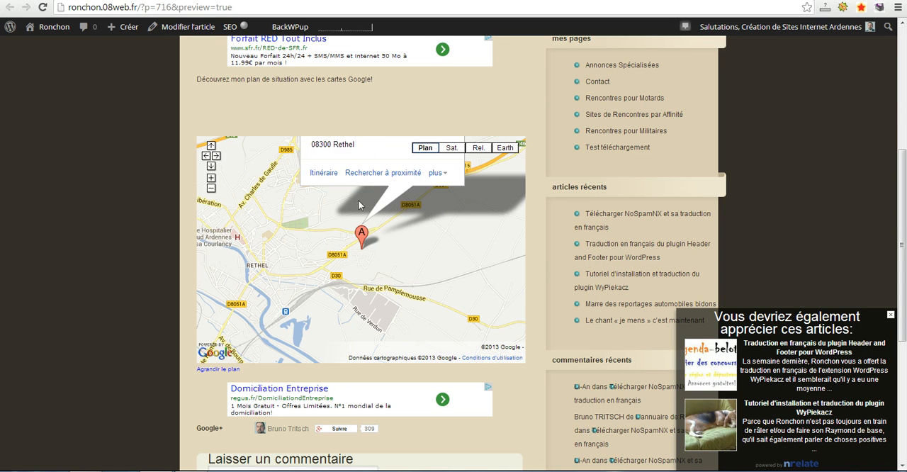
click(211, 179)
click(211, 178)
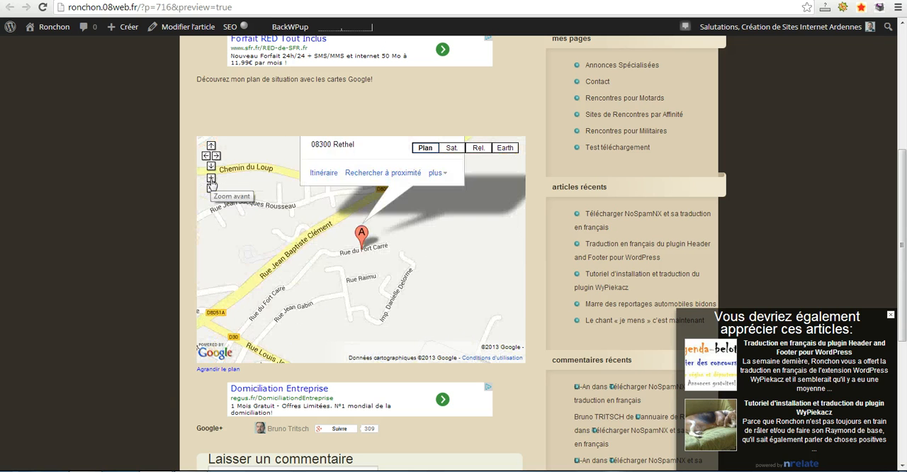
click(212, 180)
click(211, 179)
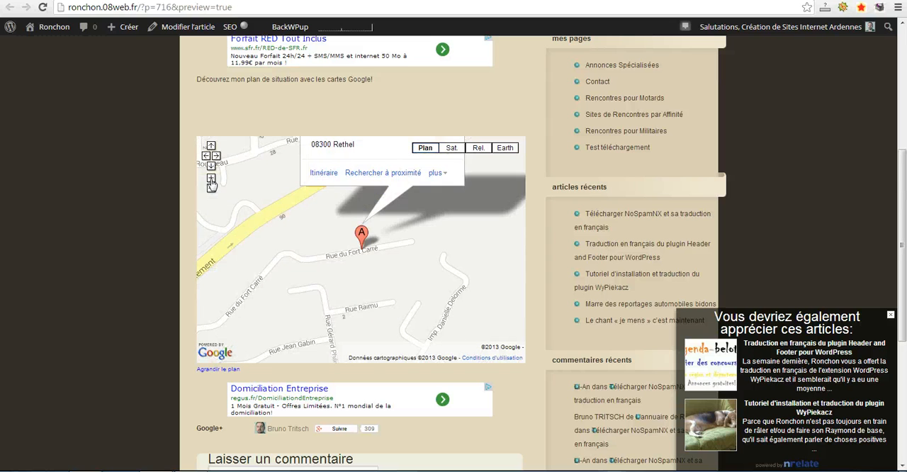
Try the embedded map's satellite, relief and Earth display modes.
click(452, 151)
click(480, 149)
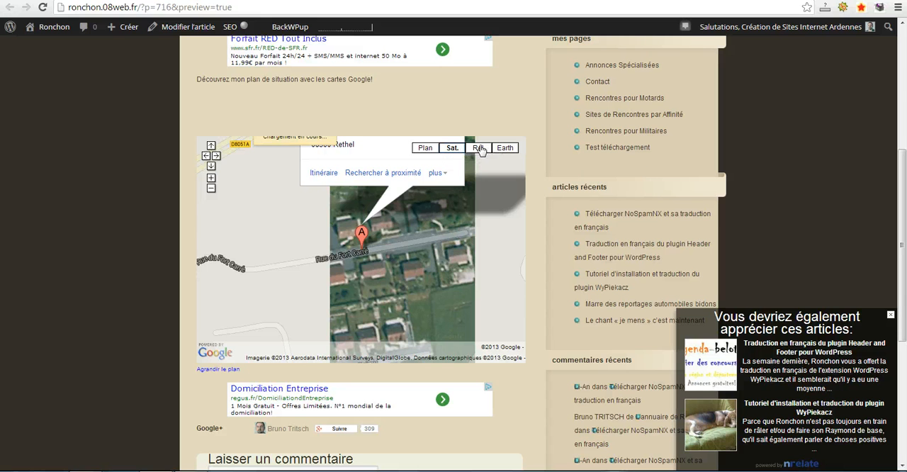
click(510, 150)
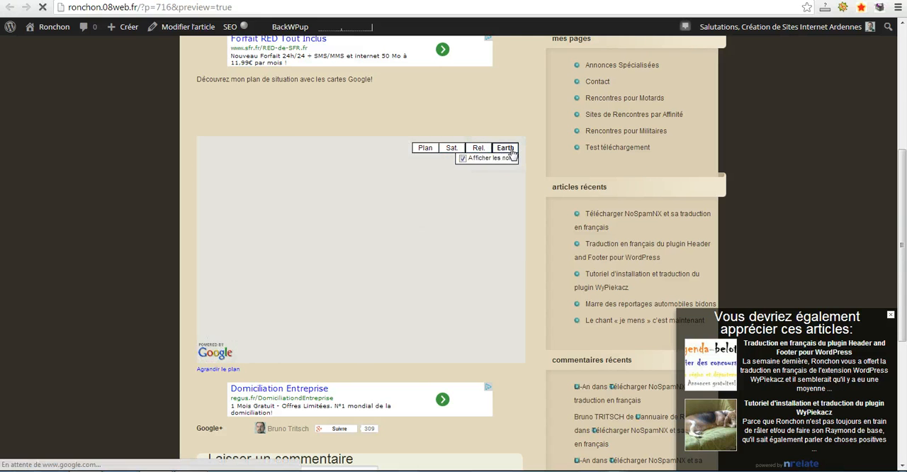